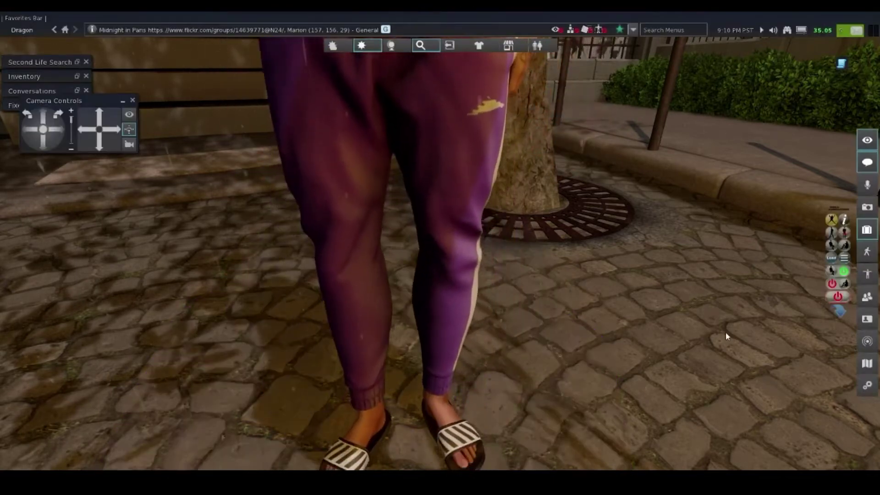
- Walk the avatar forward, backward and sideways around the tree to try the current movement controls
key("Up")
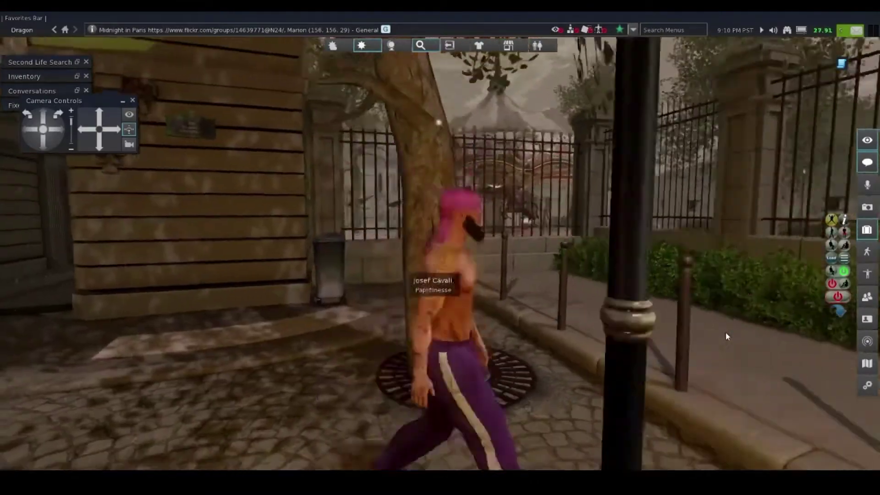
key("Down")
key("Left")
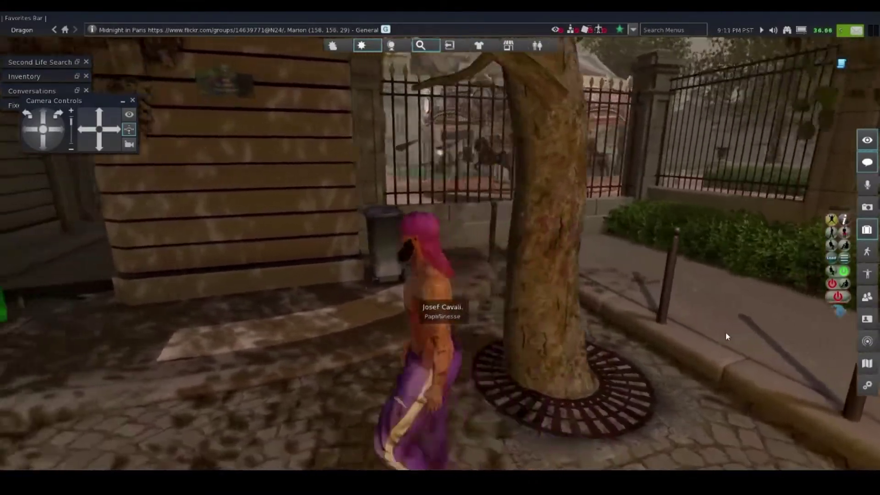
key("Right")
key("Left")
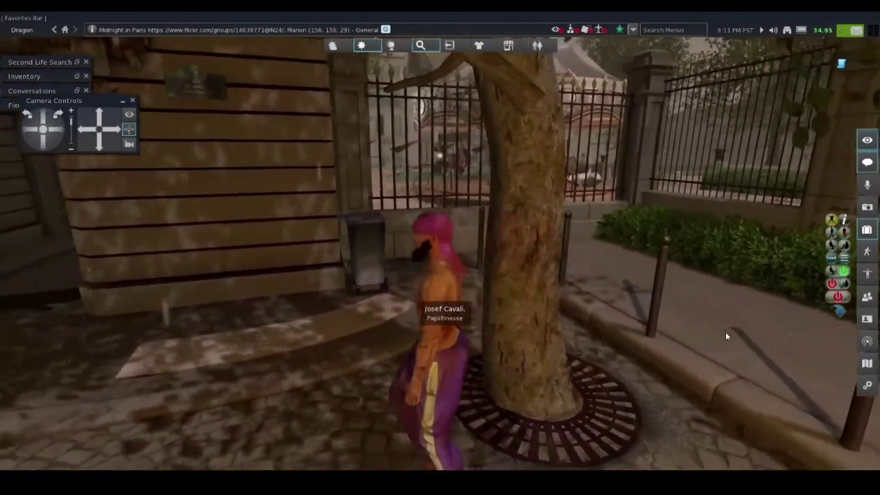
key("Down")
key("Right")
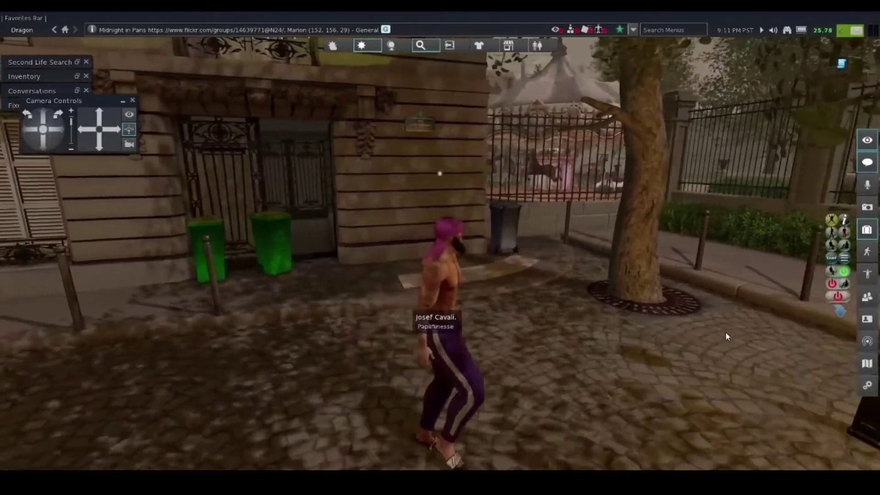
- Walk the avatar back and forth across the cobbled square between the green bins and the street lamp
key("shift+Left")
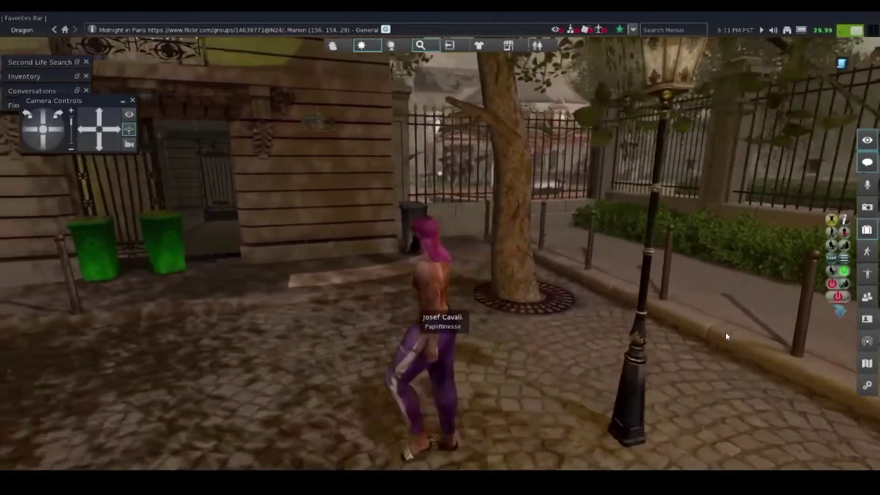
key("shift+Right")
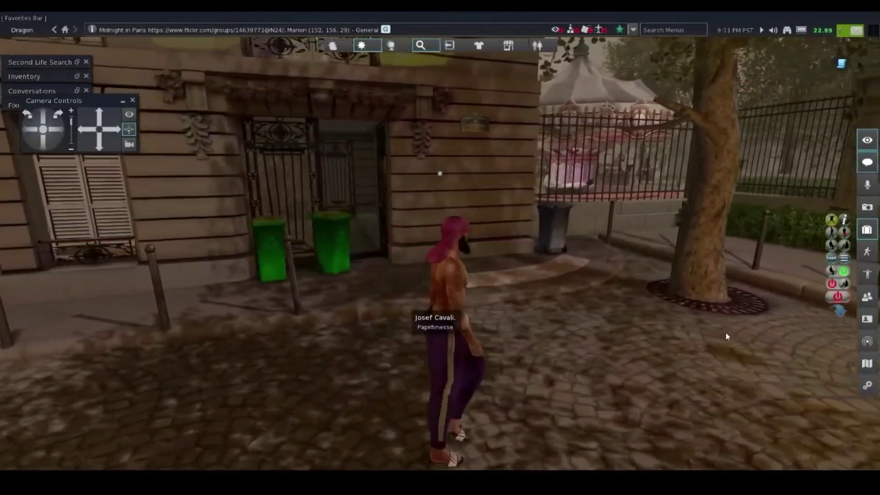
key("shift+Left")
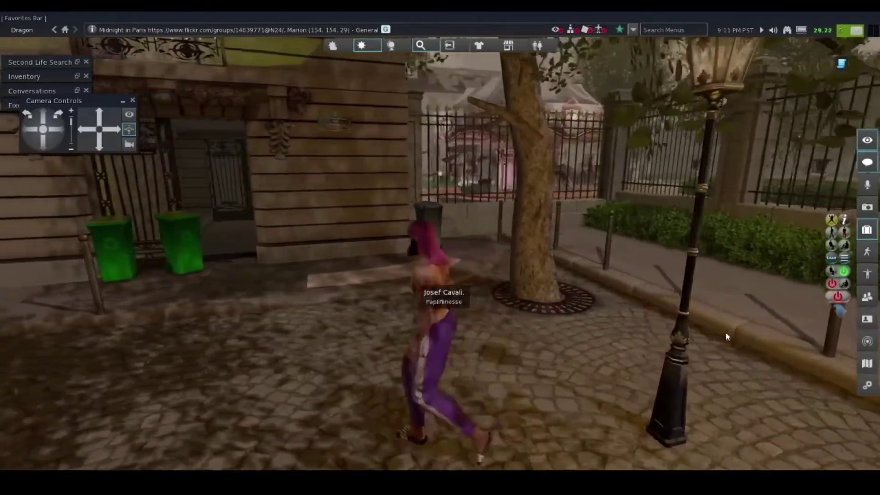
key("Down")
key("Up")
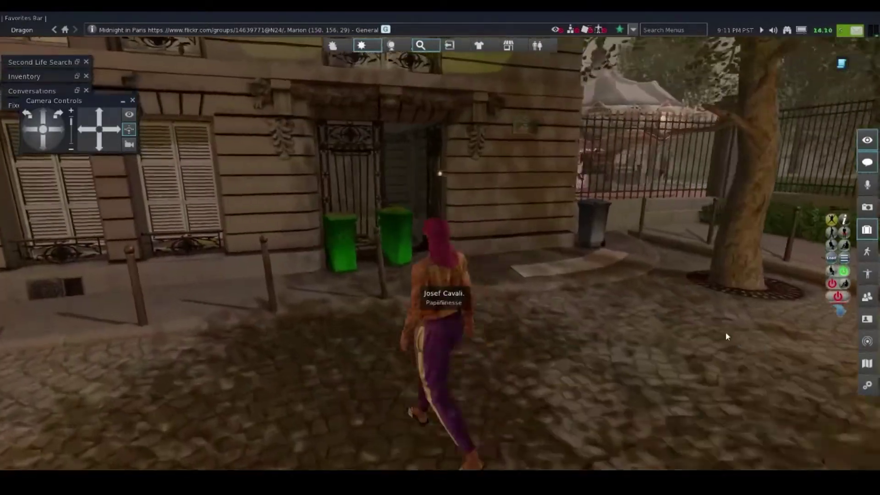
key("Right")
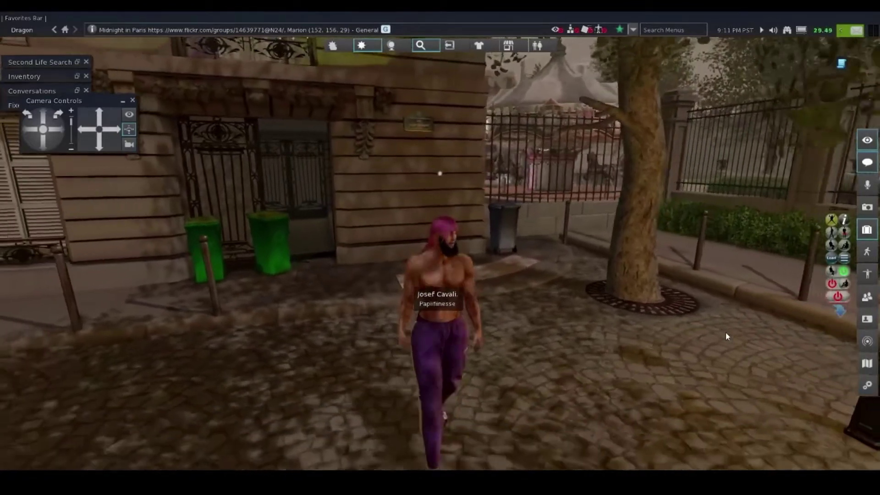
- Walk the avatar along the building front to the door numbered 123
key("shift+Left")
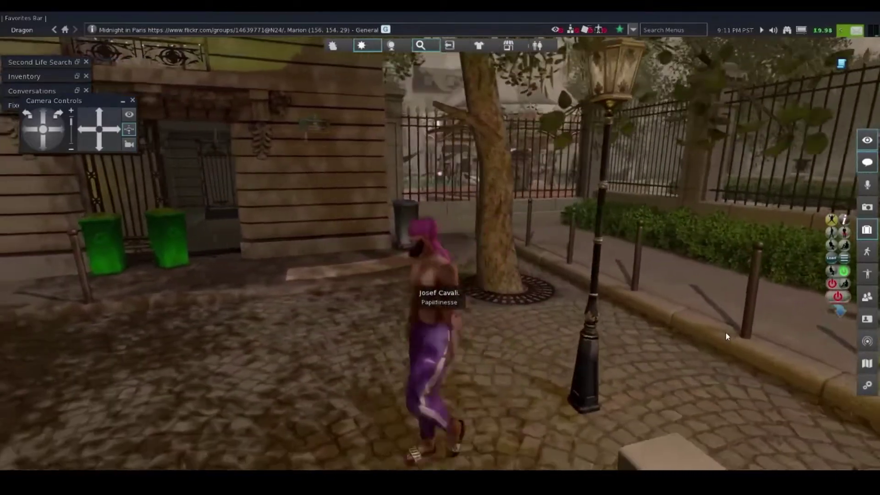
key("Left")
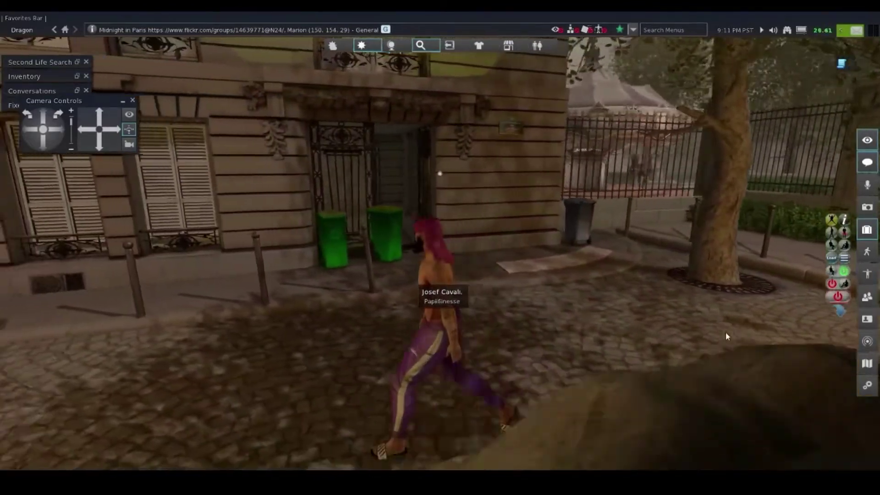
key("Left")
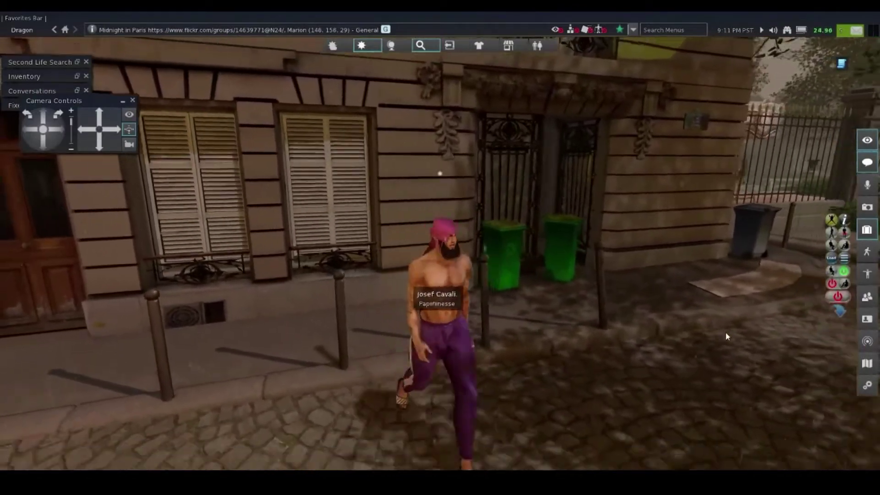
key("shift+Left")
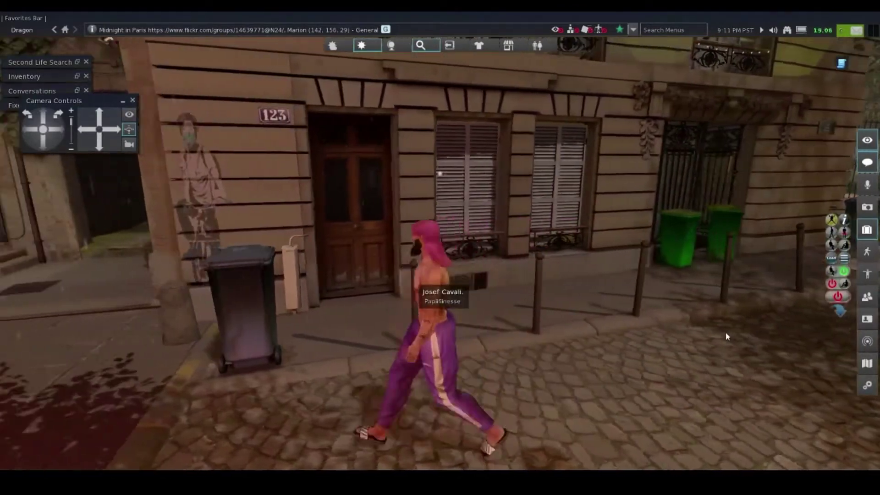
key("shift+Right")
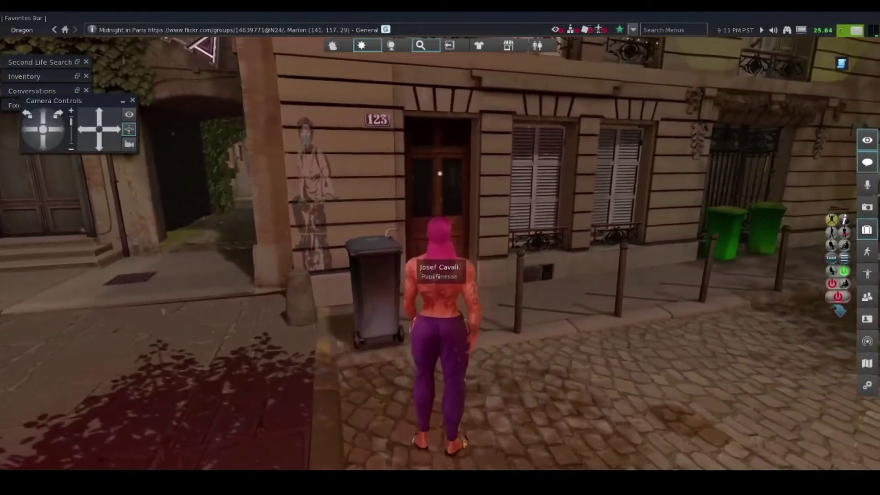
key("Right")
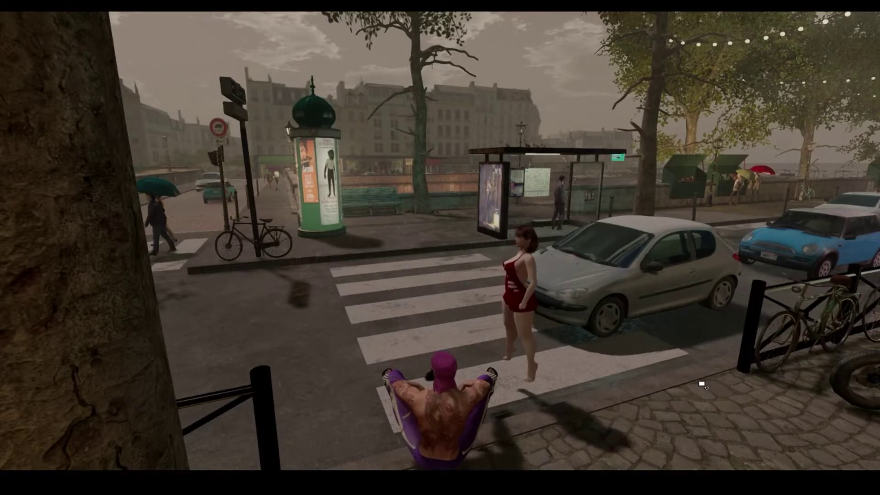
- Show the viewer interface and open the Keybindings section of the preferences
key("ctrl+alt+F1")
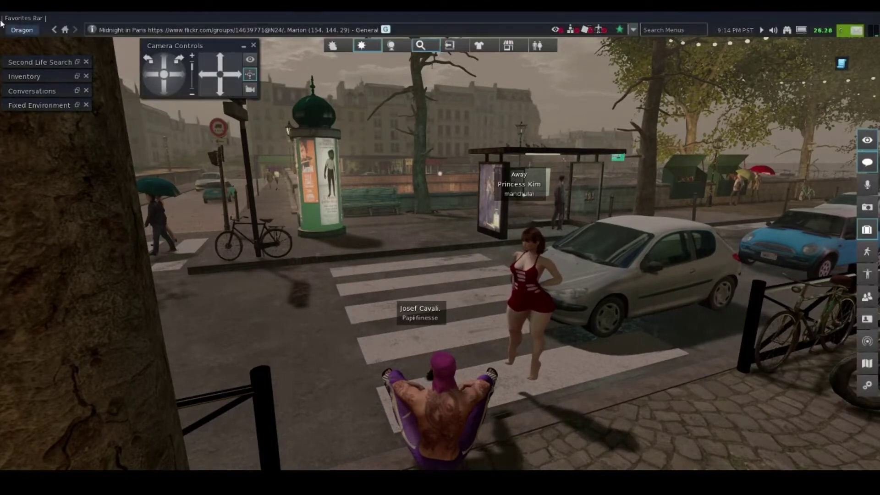
left_click(13, 30)
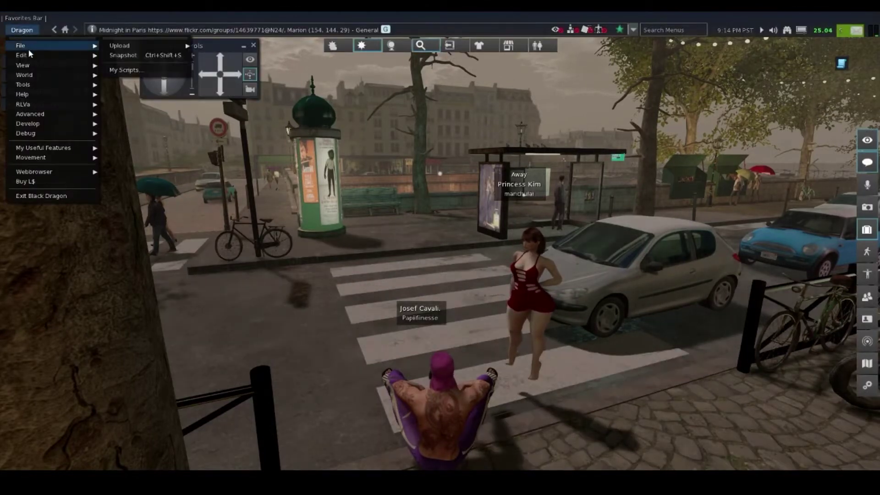
left_click(299, 375)
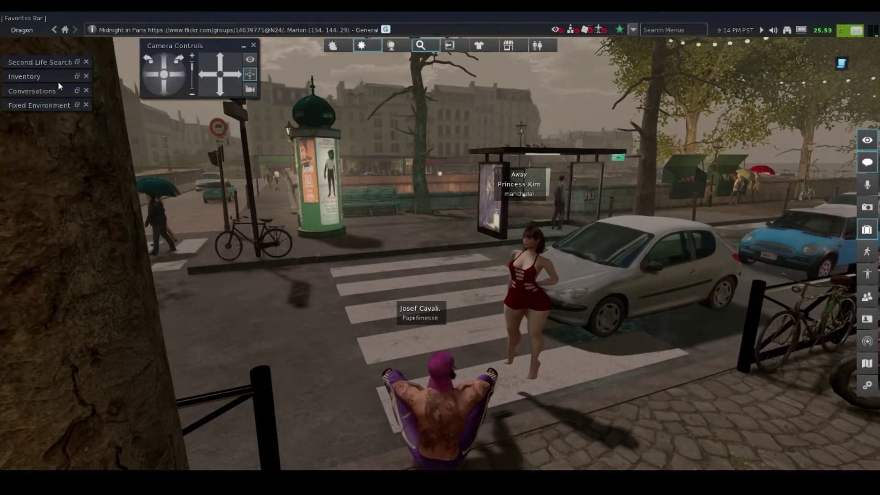
left_click(17, 32)
mouse_move(26, 57)
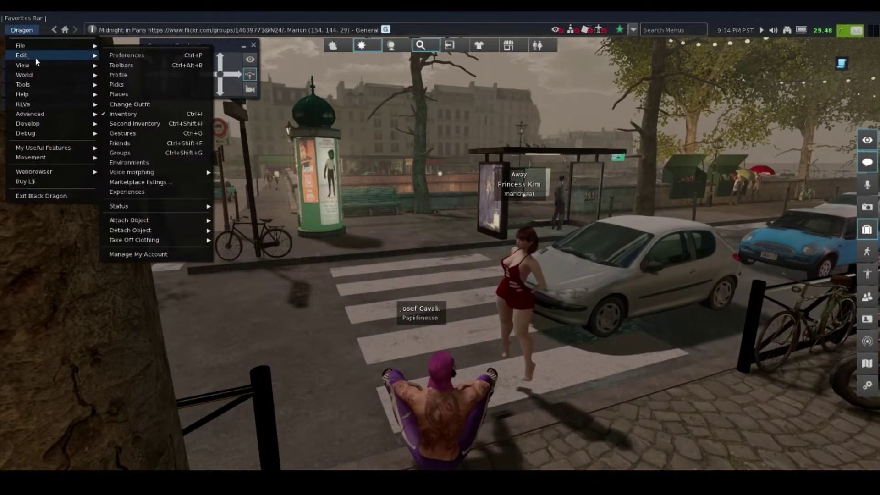
left_click(147, 54)
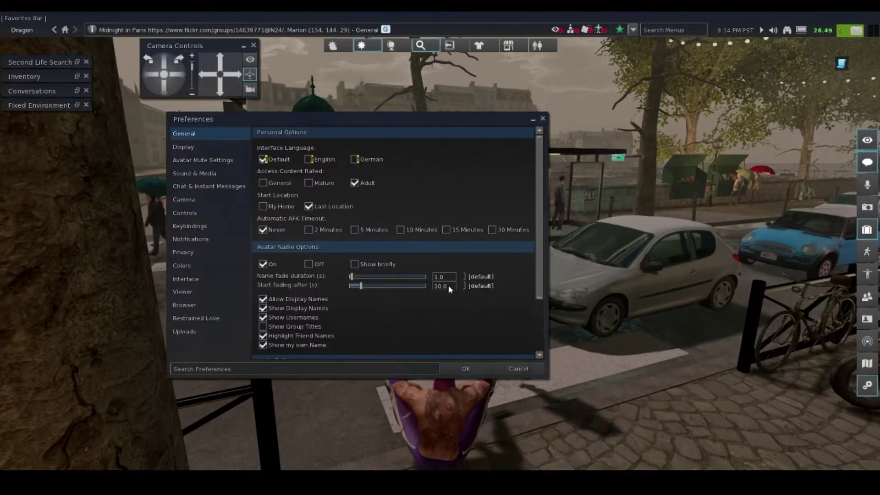
left_click(190, 224)
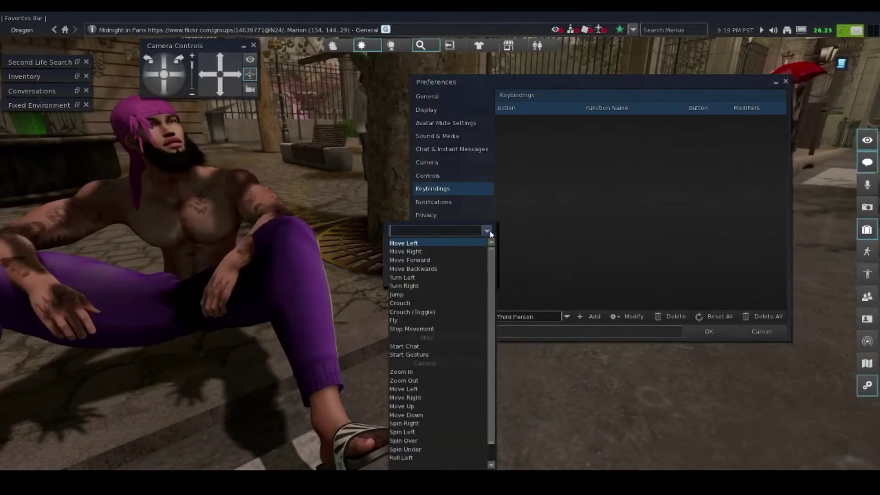
- Bind the Move Forward action to the Up arrow for Third Person mode, without modifiers
left_click(489, 232)
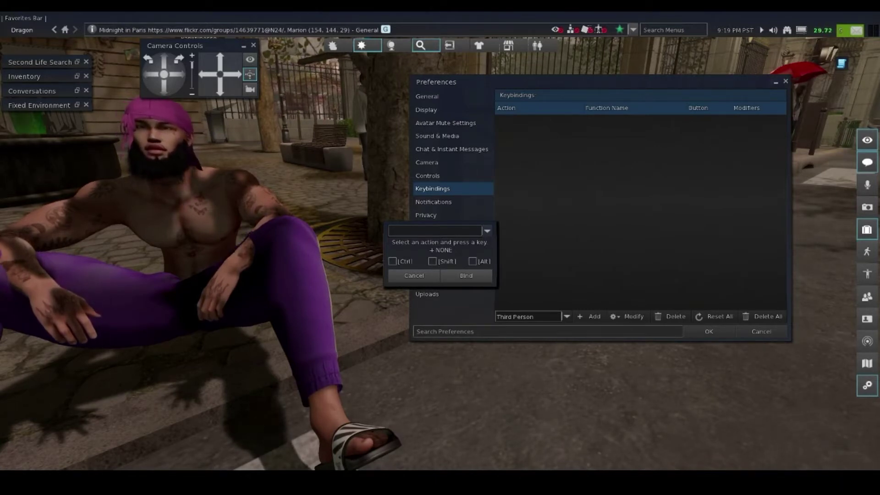
left_click(490, 230)
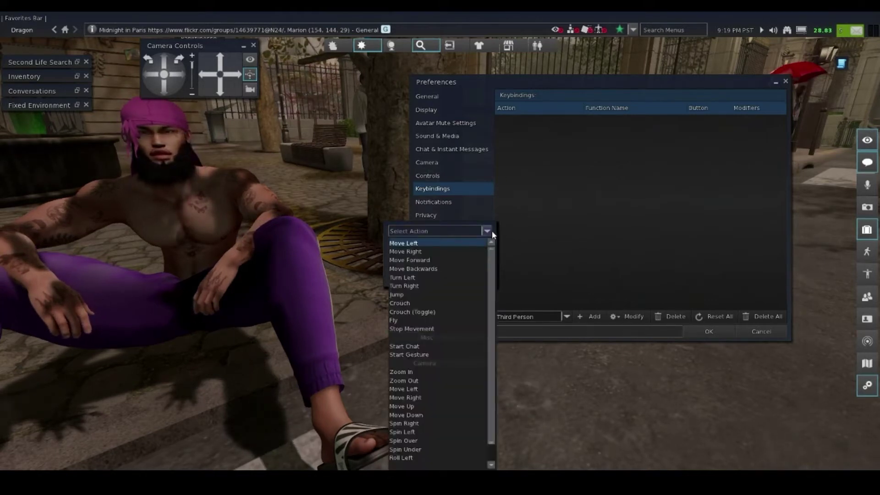
left_click(473, 260)
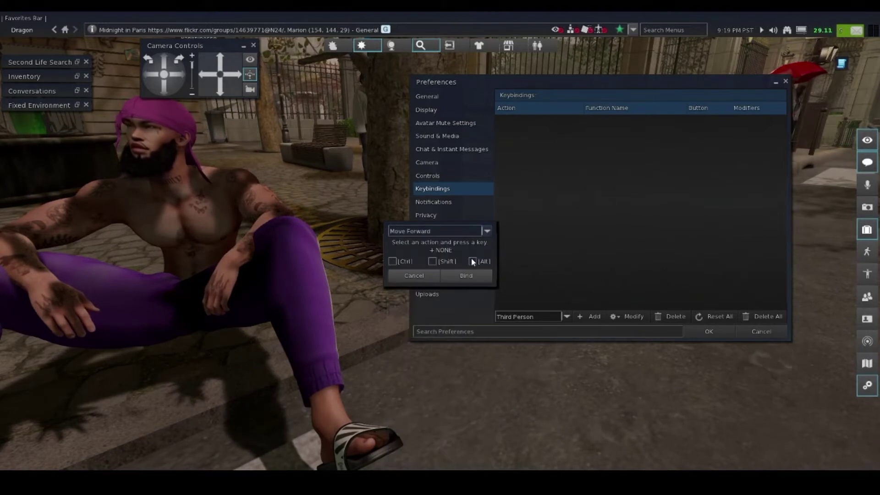
key("Up")
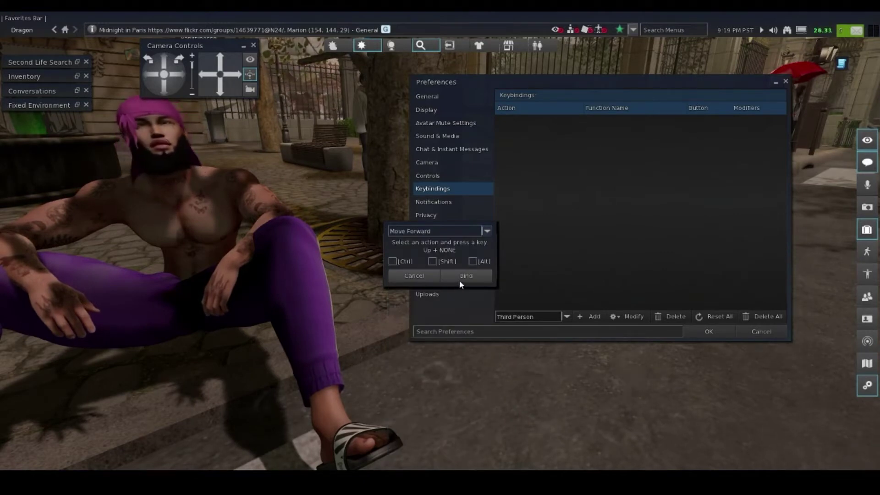
left_click(466, 276)
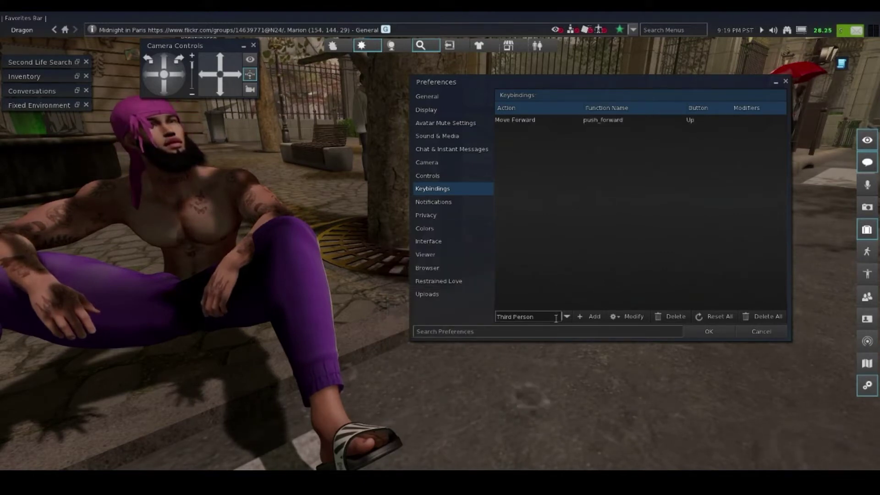
- Add a Third Person keybinding that assigns Move Backwards to the Down arrow
left_click(587, 315)
left_click(487, 231)
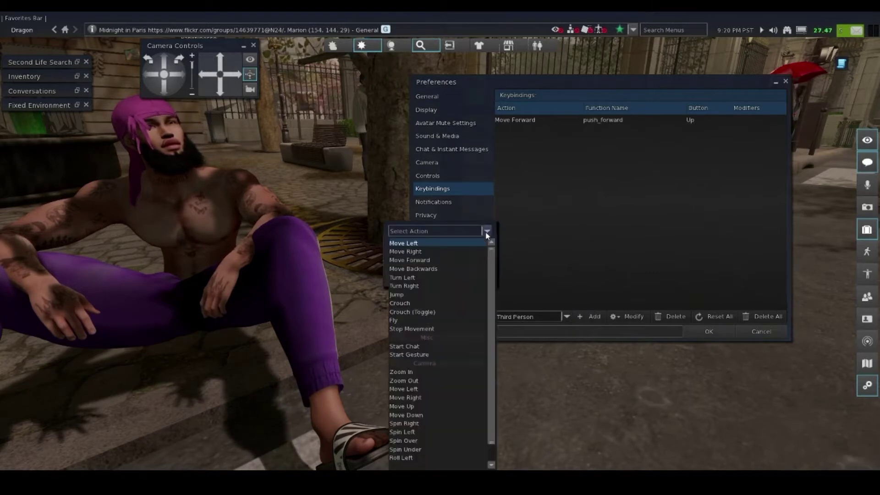
left_click(430, 269)
key("Down")
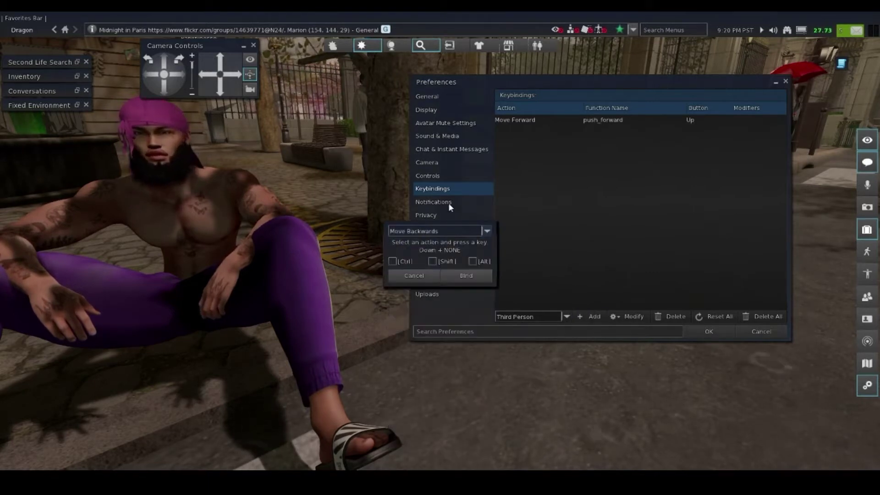
left_click(458, 276)
- Add a Third Person keybinding that assigns Turn Left to the Left arrow
left_click(587, 315)
left_click(487, 231)
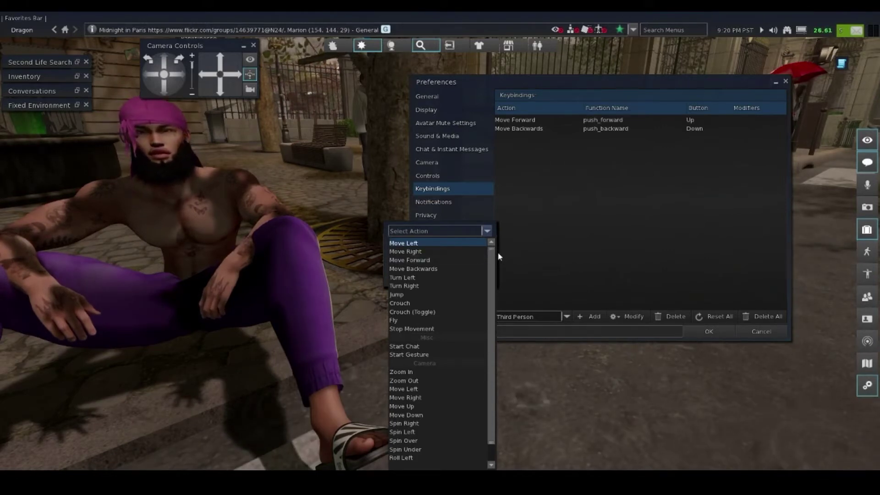
left_click(409, 278)
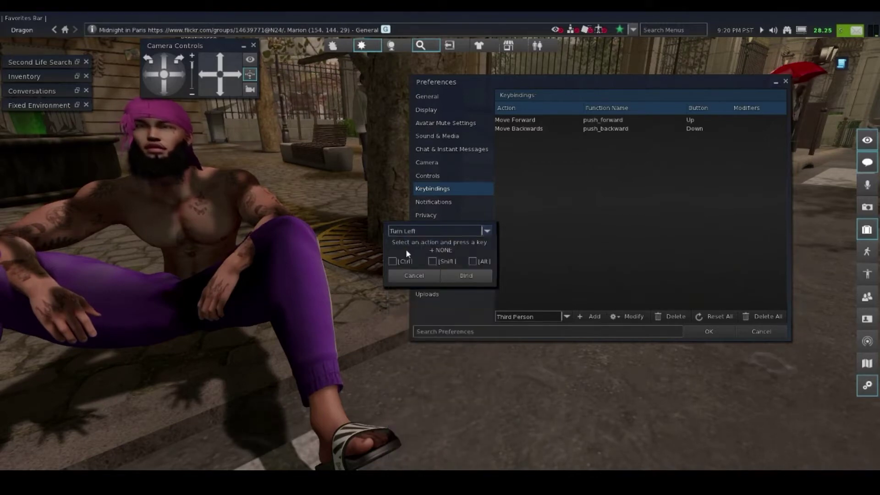
key("Left")
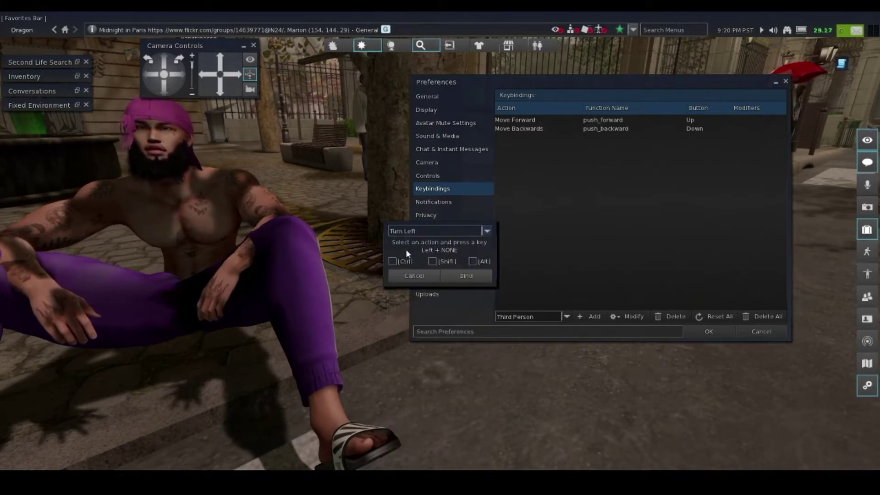
left_click(477, 275)
- Add a Third Person keybinding that assigns Turn Right to the Right arrow, and save the preferences
left_click(595, 316)
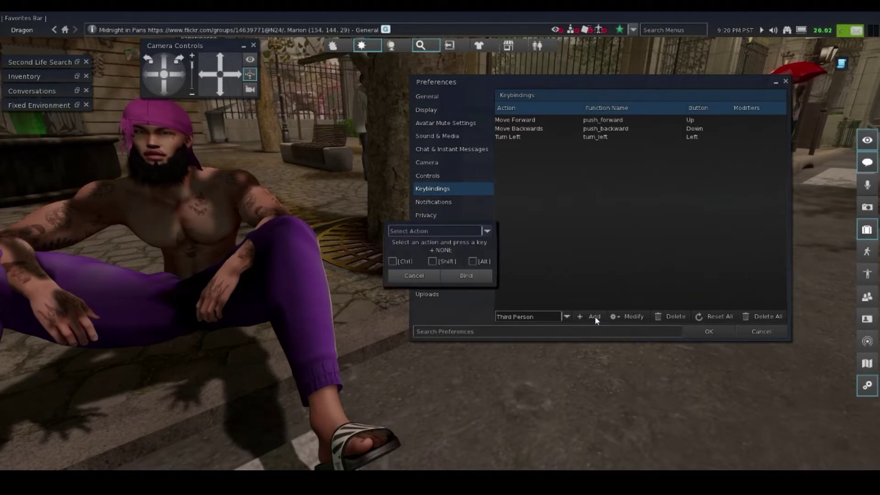
left_click(487, 232)
left_click(410, 285)
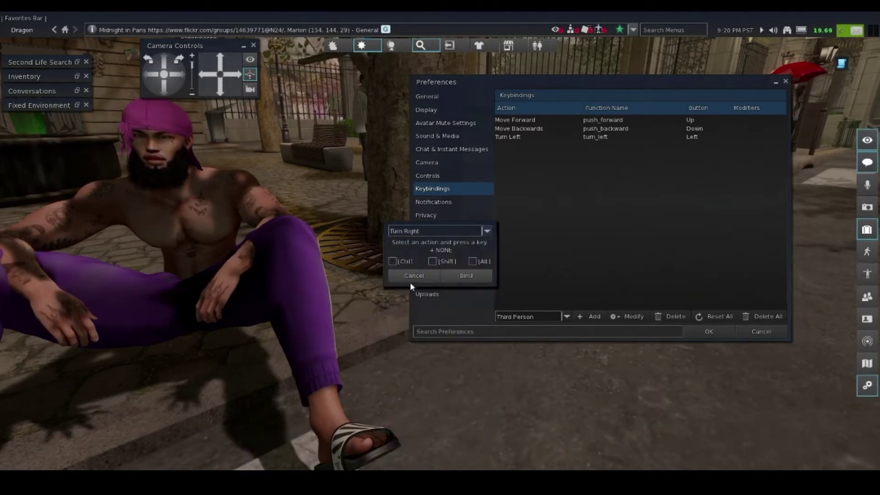
key("Right")
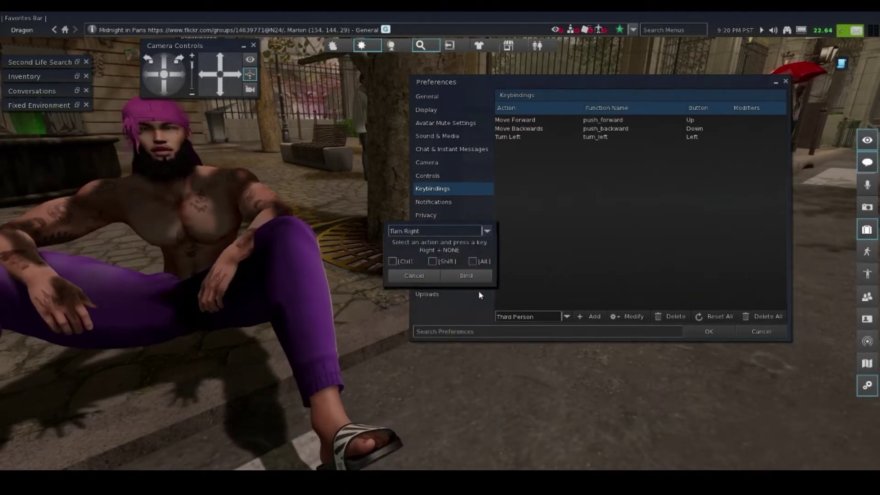
left_click(471, 275)
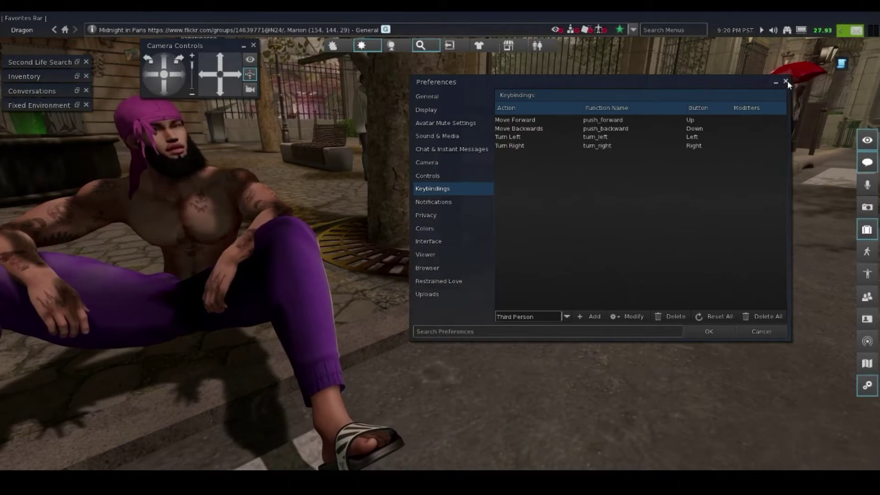
left_click(709, 331)
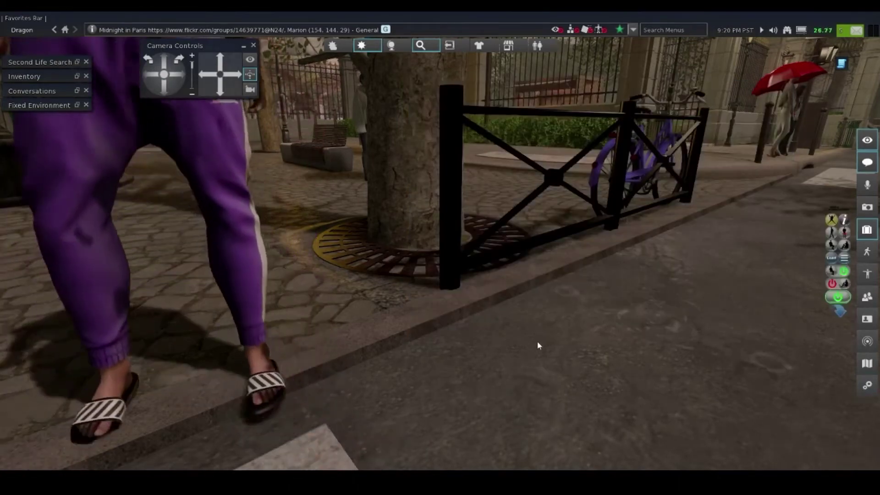
- Test the new movement bindings by walking and turning the avatar along the street to the crosswalk facing the tunnel
key("Up")
key("Right")
key("Up")
key("Down")
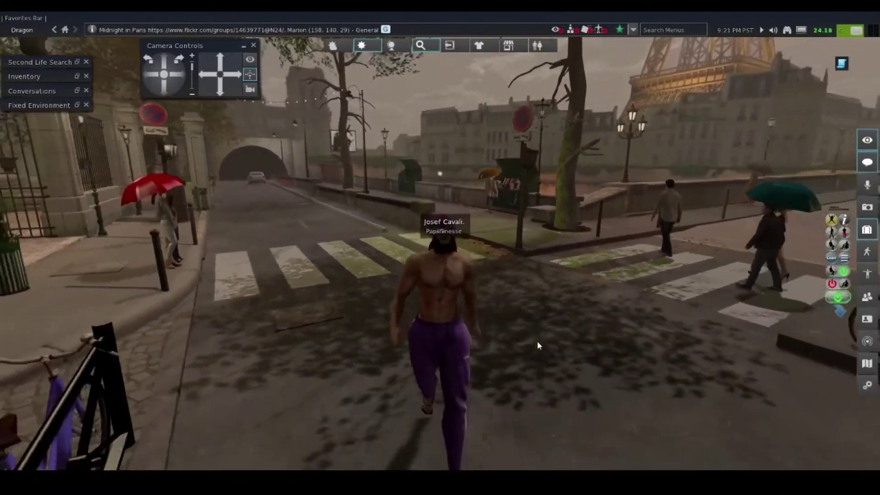
key("Left")
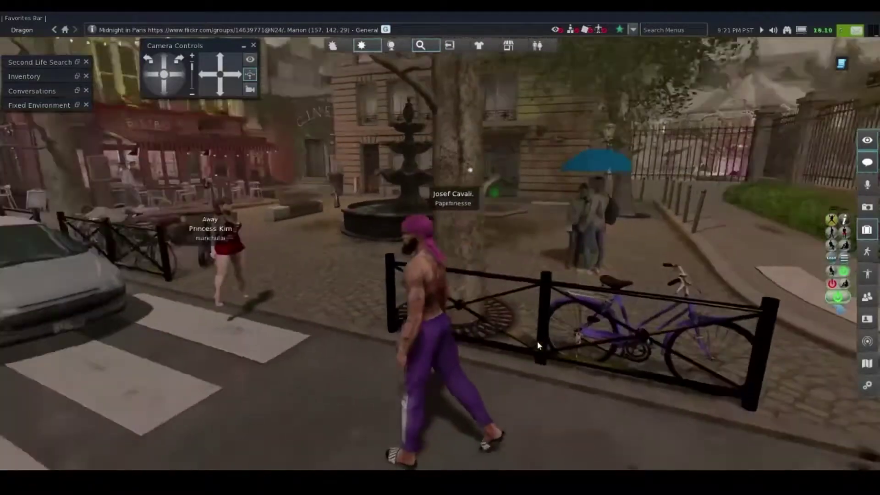
key("Left")
key("Right")
key("Right")
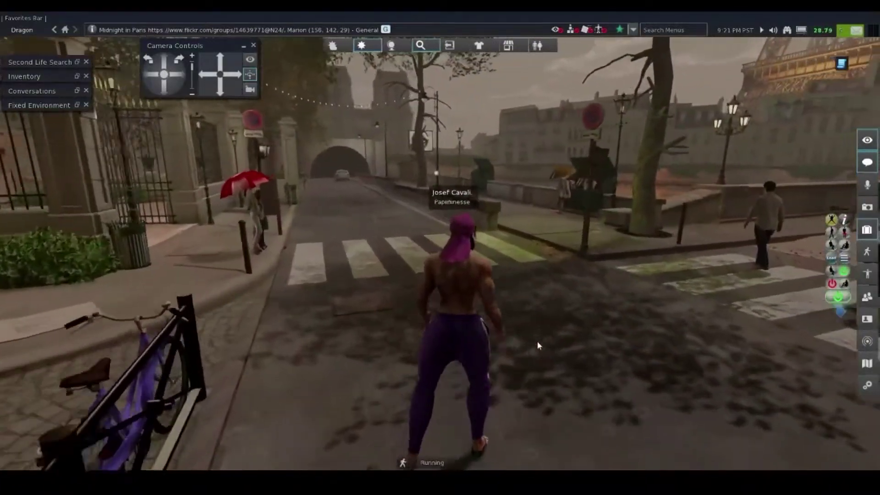
key("Up")
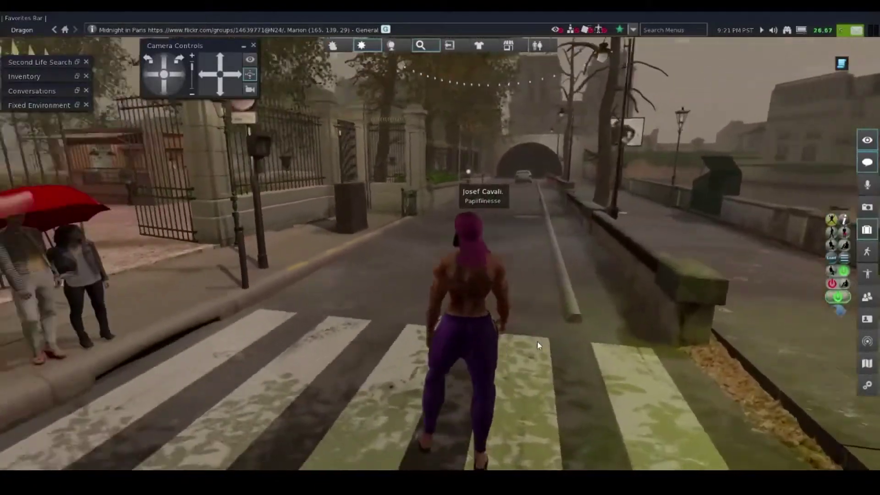